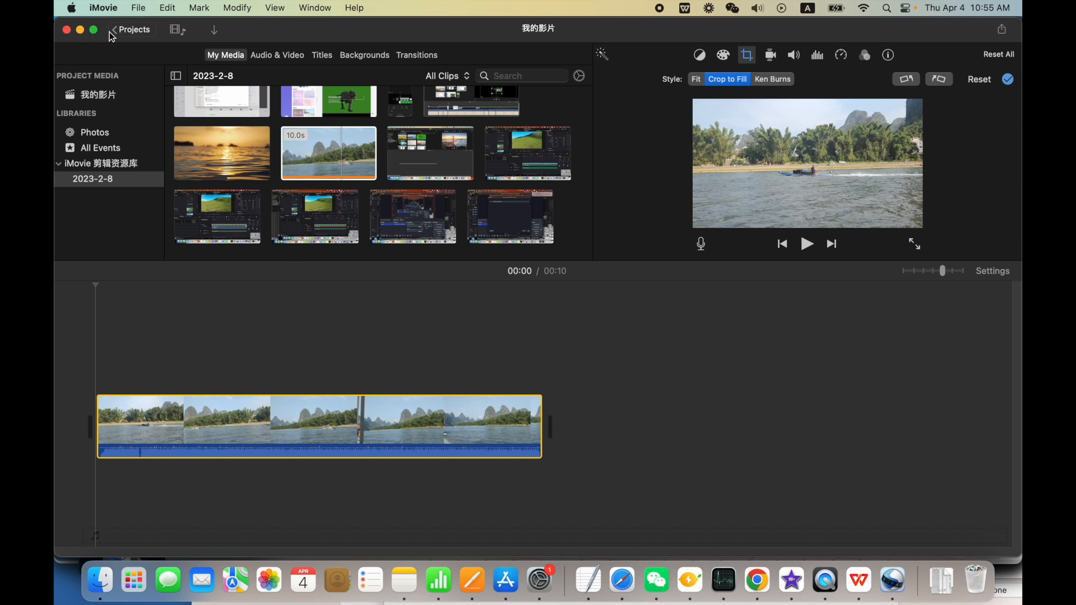
Split the river clip about 0.5 s in and again 1.3 s further on, isolating a short middle segment
{"action": "left_click", "coordinate": [139, 8]}
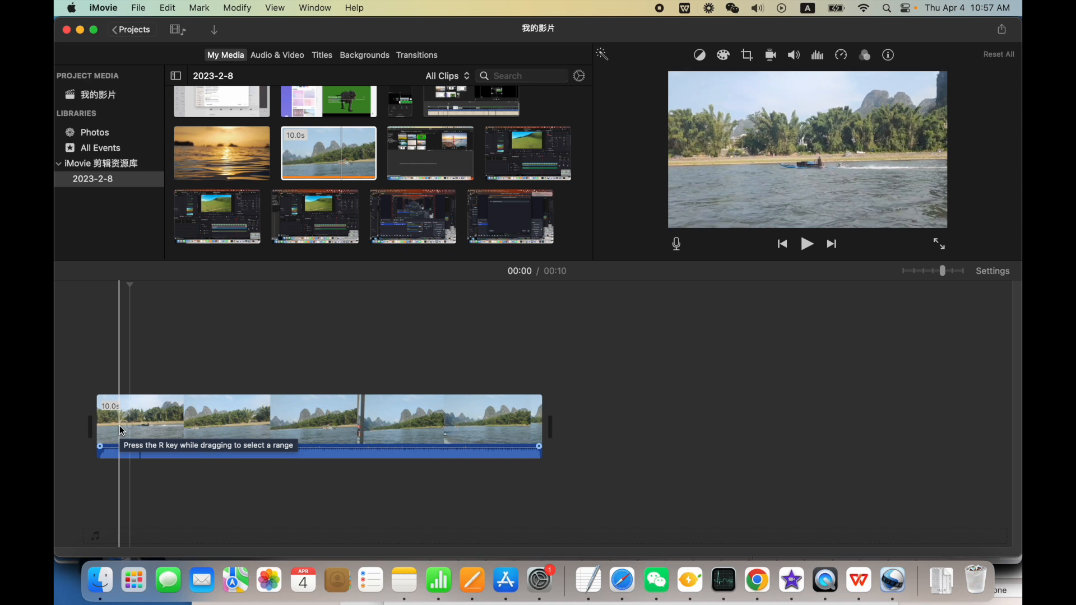
{"action": "key", "text": "super+b"}
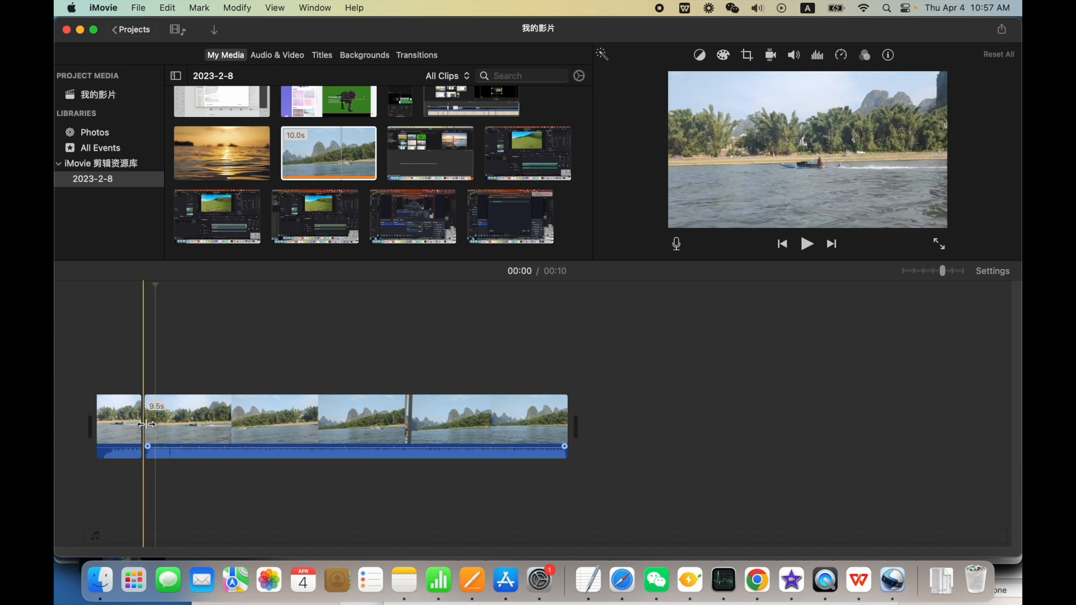
{"action": "left_click", "coordinate": [204, 428]}
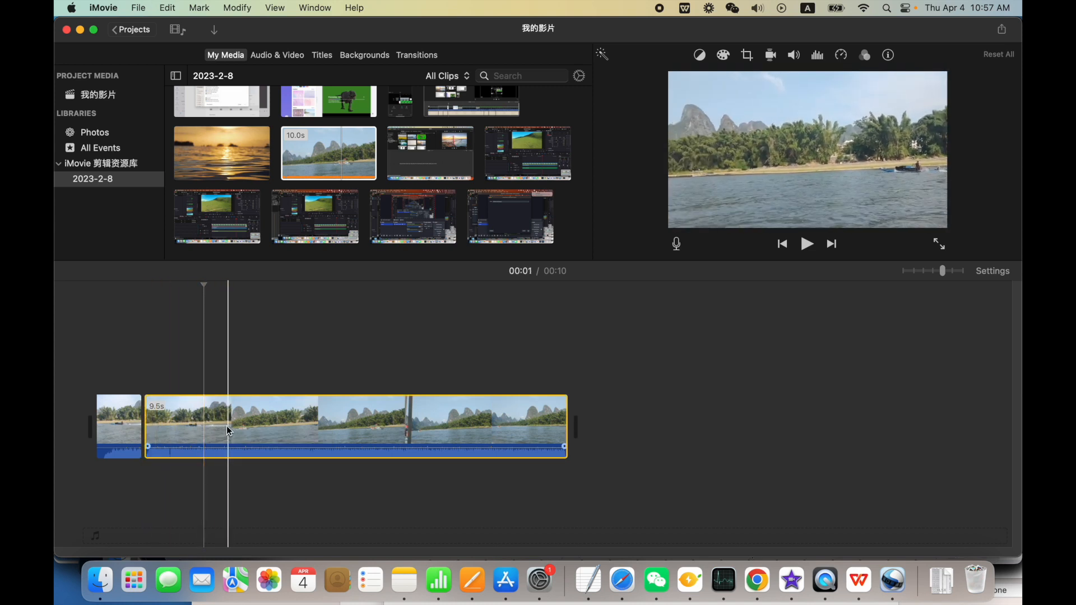
{"action": "key", "text": "super+b"}
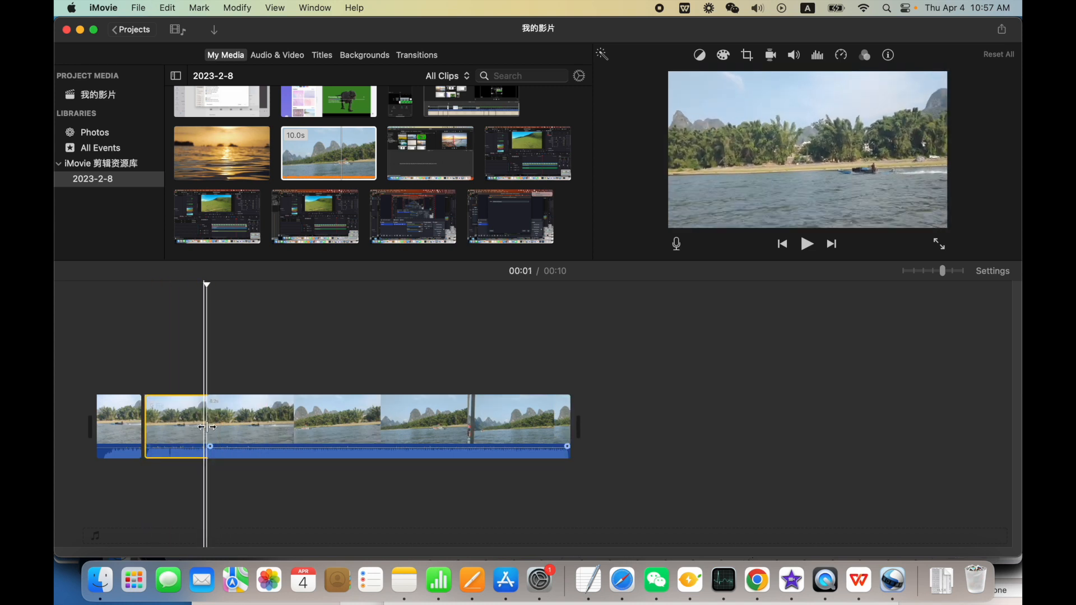
Apply the Crop to Fill style to the 1.3 s middle segment
{"action": "left_click", "coordinate": [179, 425]}
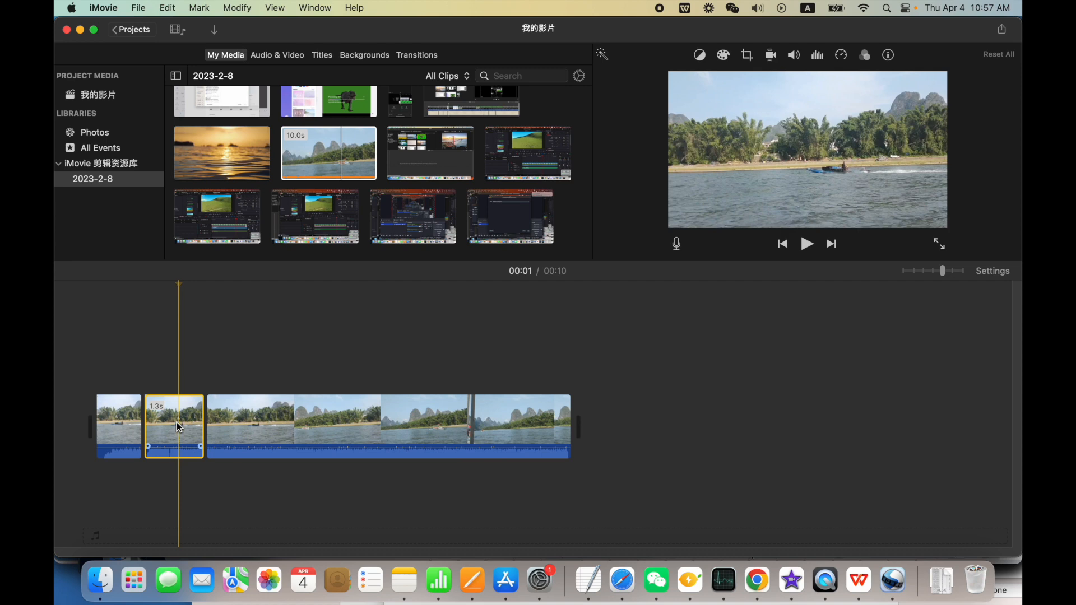
{"action": "left_click", "coordinate": [155, 400]}
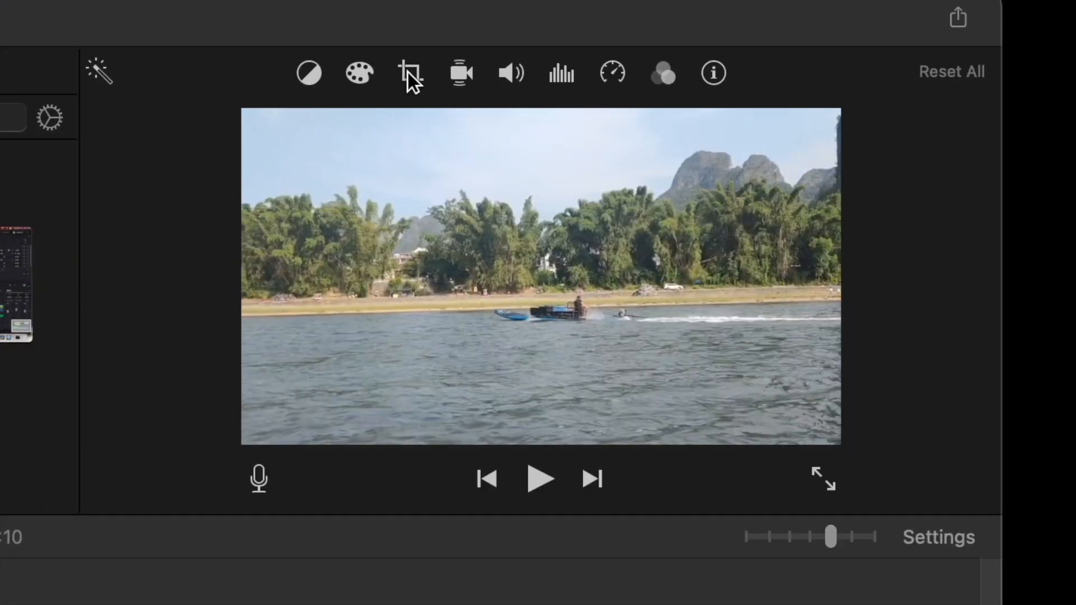
{"action": "left_click", "coordinate": [408, 72]}
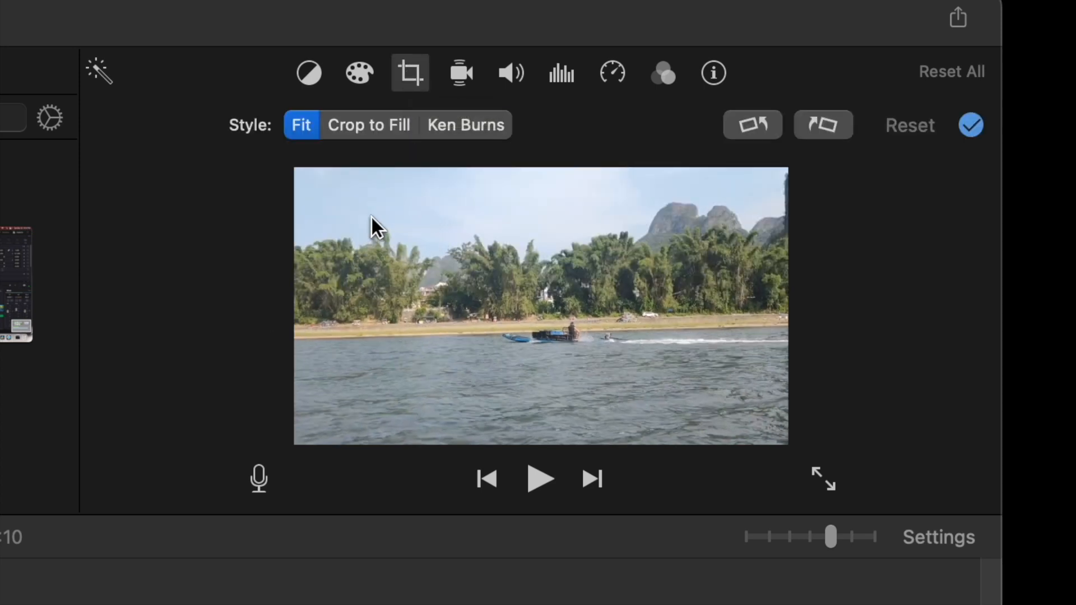
{"action": "left_click", "coordinate": [369, 127]}
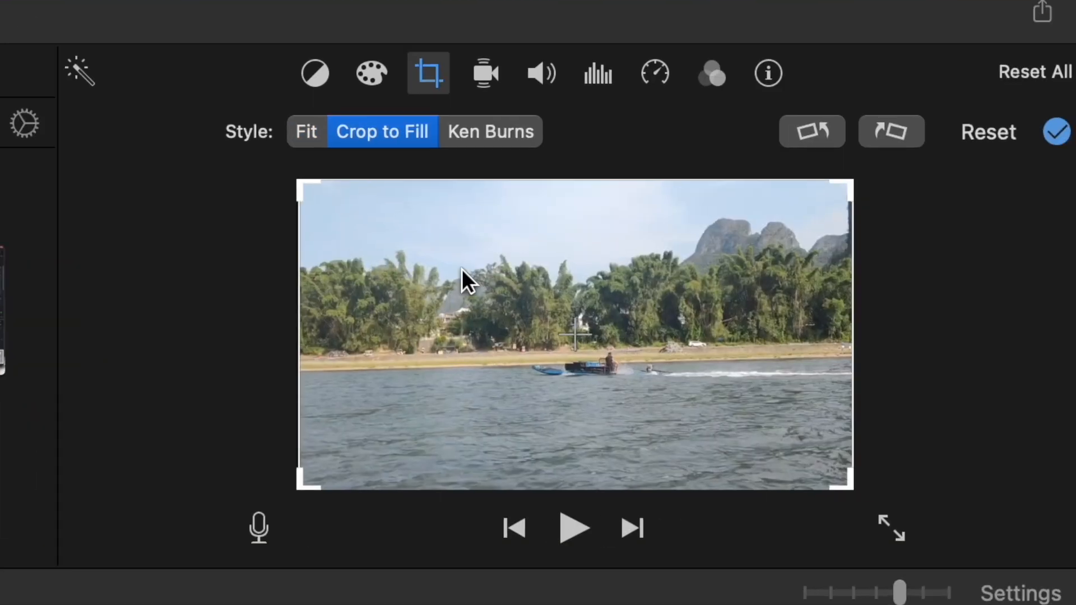
Shrink the crop frame to less than half the picture width and position it around the boat
{"action": "left_click_drag", "start_coordinate": [310, 194], "coordinate": [403, 255]}
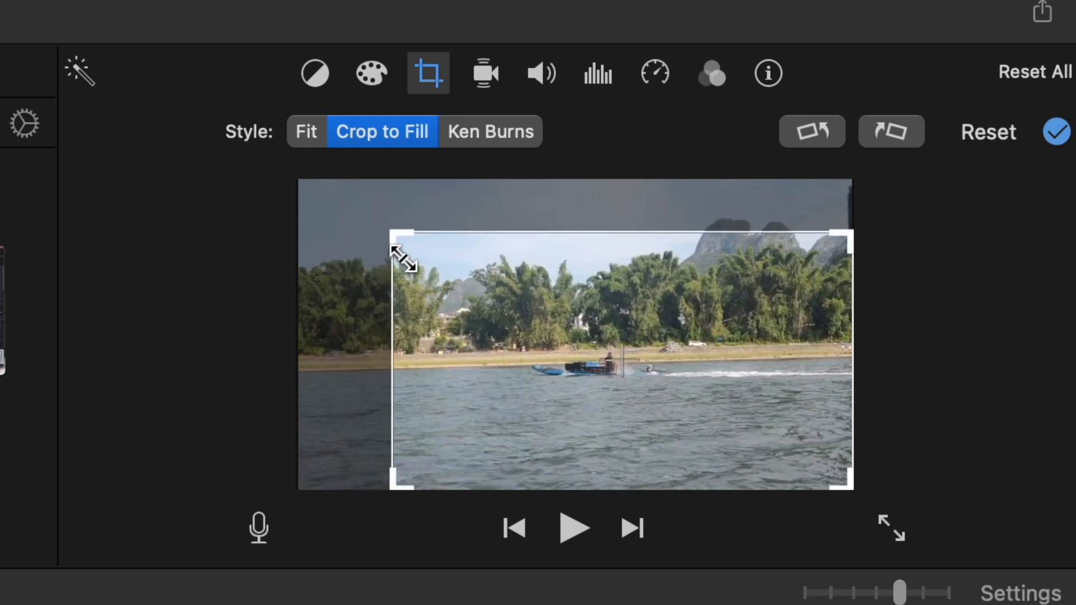
{"action": "left_click_drag", "start_coordinate": [838, 479], "coordinate": [726, 411]}
{"action": "left_click_drag", "start_coordinate": [608, 336], "coordinate": [632, 357]}
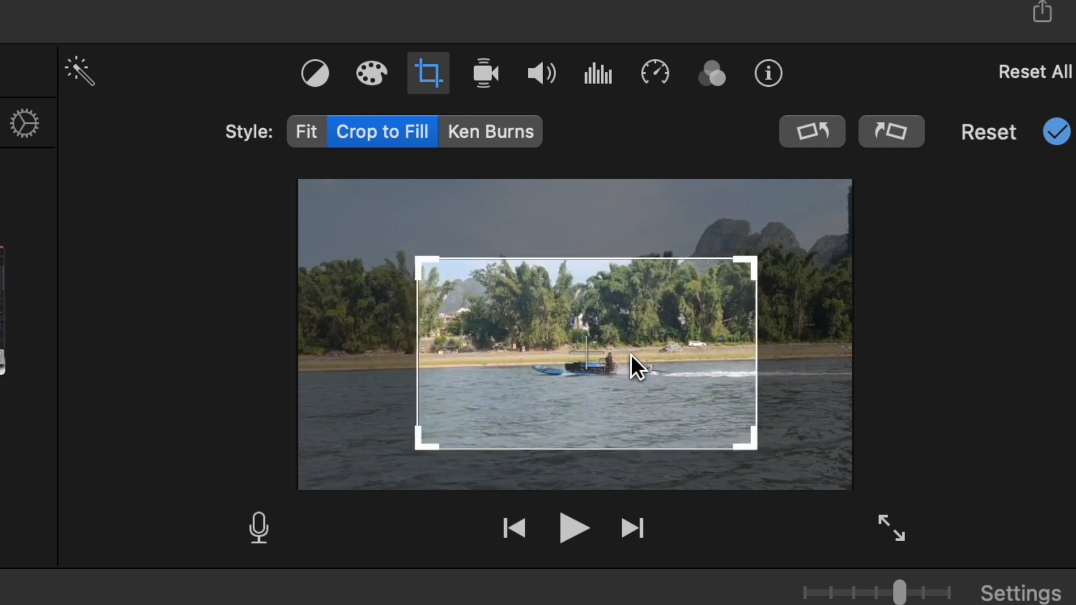
{"action": "left_click_drag", "start_coordinate": [415, 255], "coordinate": [468, 289]}
{"action": "left_click_drag", "start_coordinate": [745, 437], "coordinate": [692, 422]}
{"action": "left_click_drag", "start_coordinate": [584, 344], "coordinate": [589, 349]}
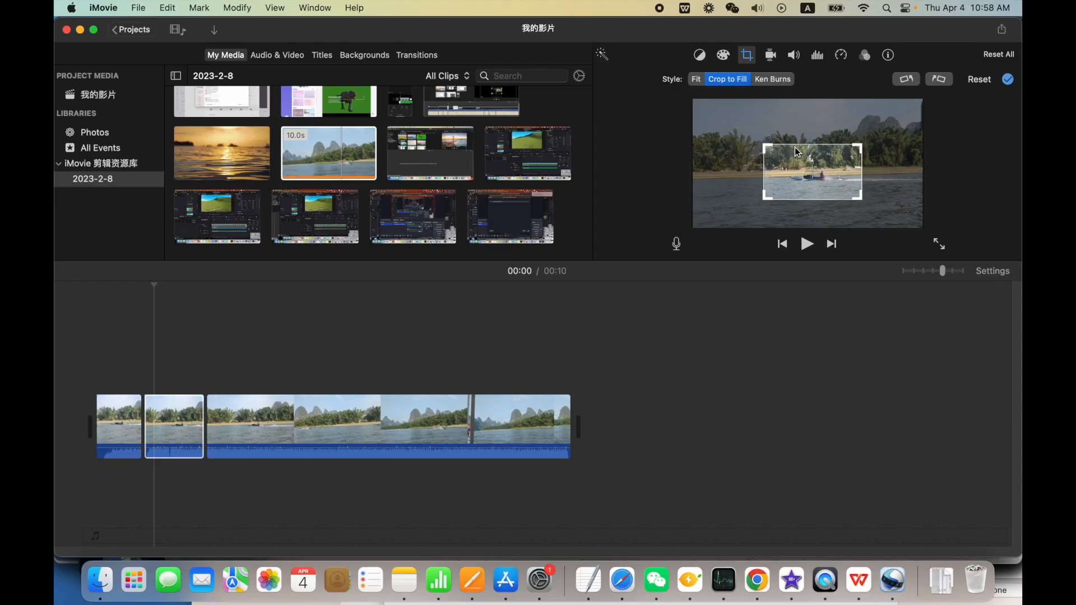
Play the timeline from the first clip to preview the crop, stopping in the middle segment
{"action": "left_click", "coordinate": [129, 377]}
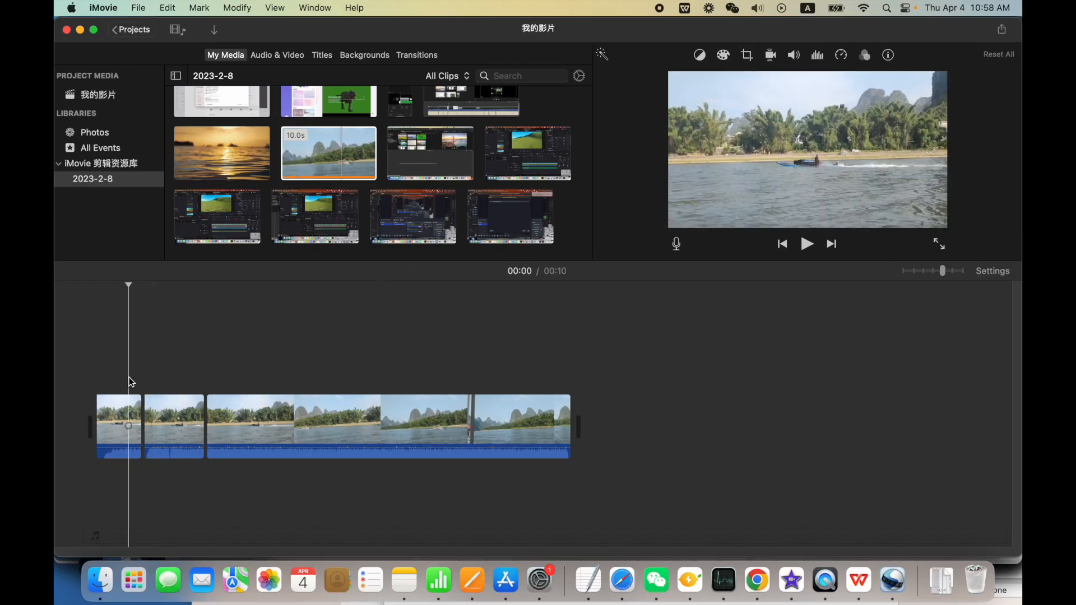
{"action": "left_click", "coordinate": [809, 249]}
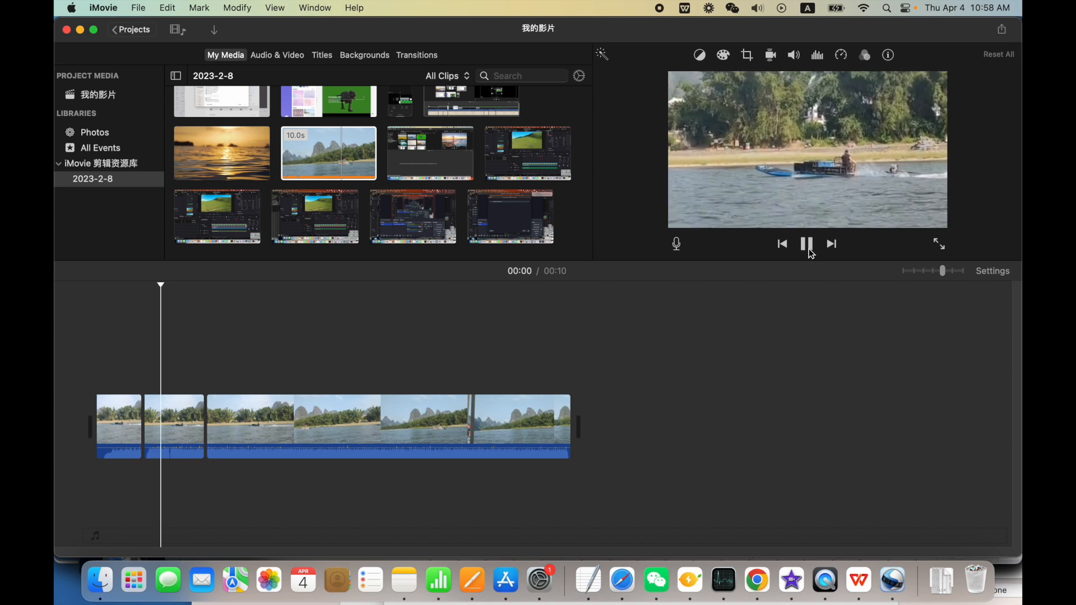
{"action": "left_click", "coordinate": [190, 415]}
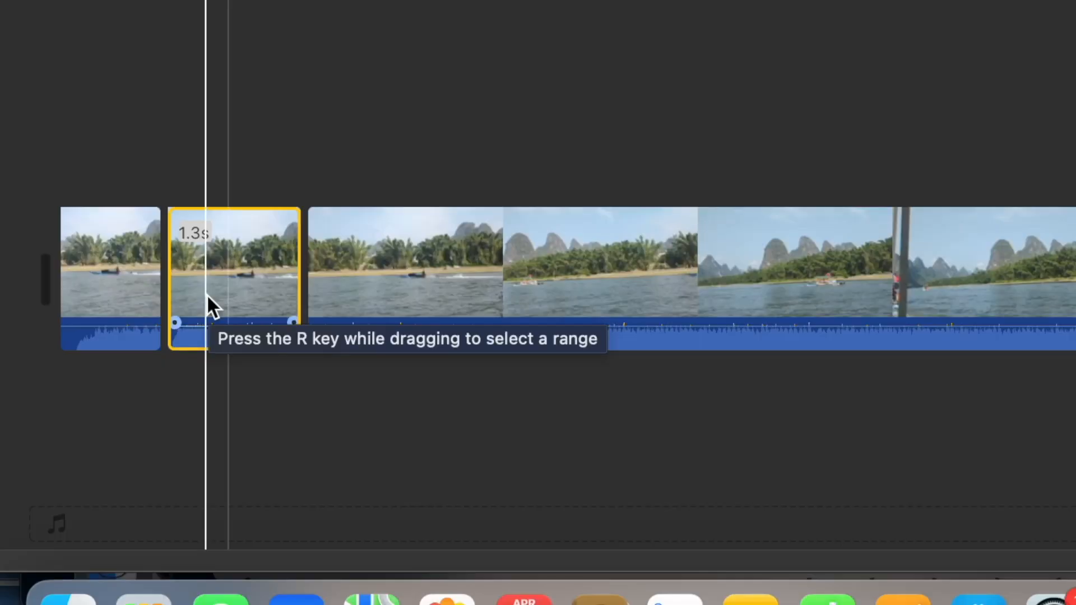
Open the speed editor for the middle segment and slow it down to about twice its original length
{"action": "right_click", "coordinate": [163, 435]}
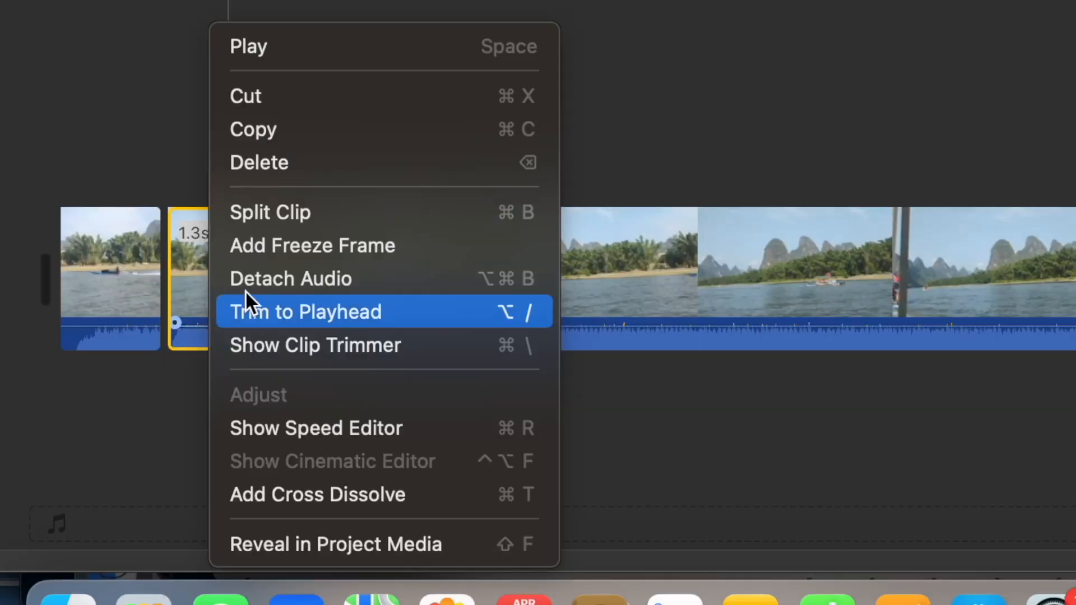
{"action": "left_click", "coordinate": [353, 426]}
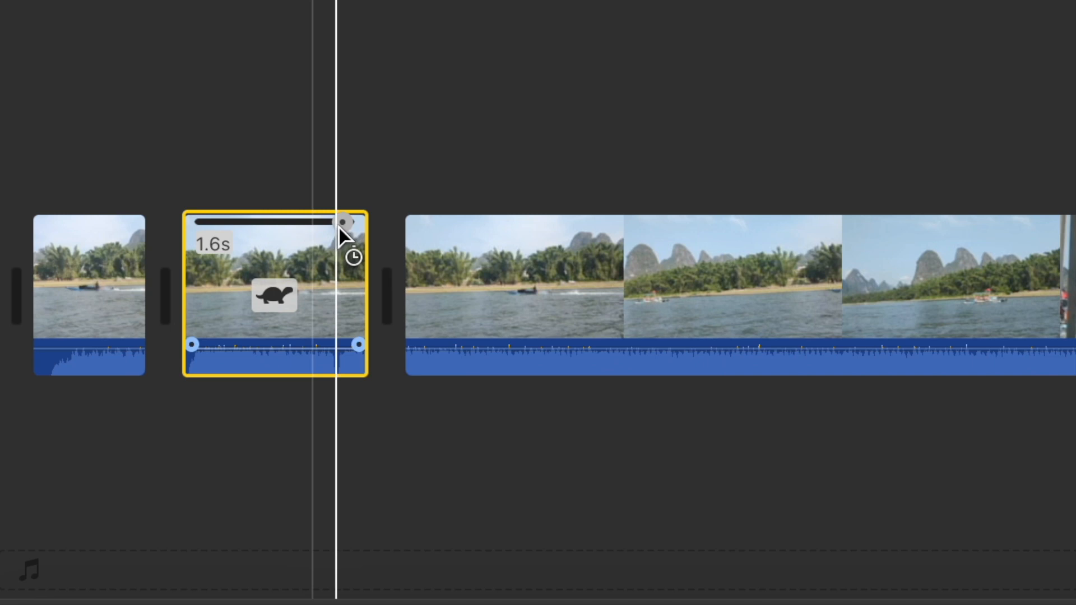
{"action": "left_click_drag", "start_coordinate": [339, 228], "coordinate": [511, 235]}
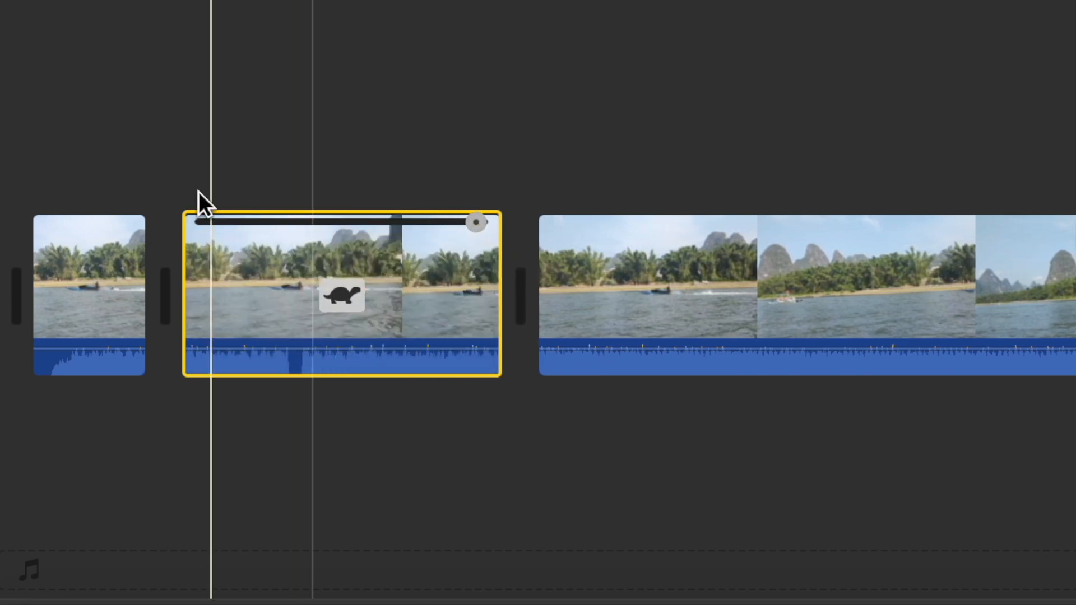
Play the timeline from the first clip to preview the slowed middle segment
{"action": "left_click", "coordinate": [119, 172]}
{"action": "left_click", "coordinate": [806, 245]}
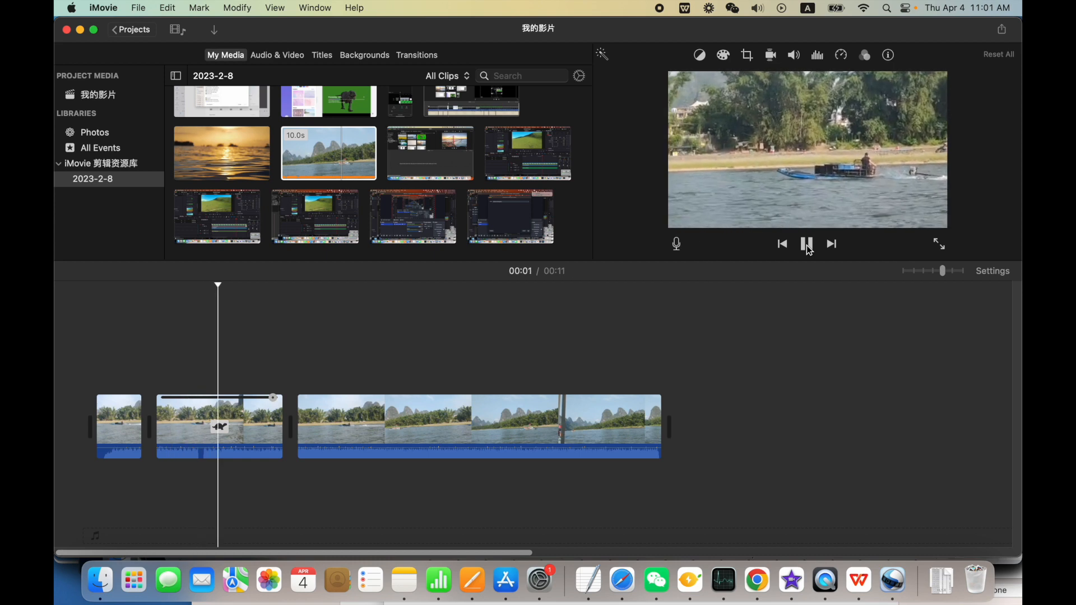
{"action": "left_click", "coordinate": [806, 244]}
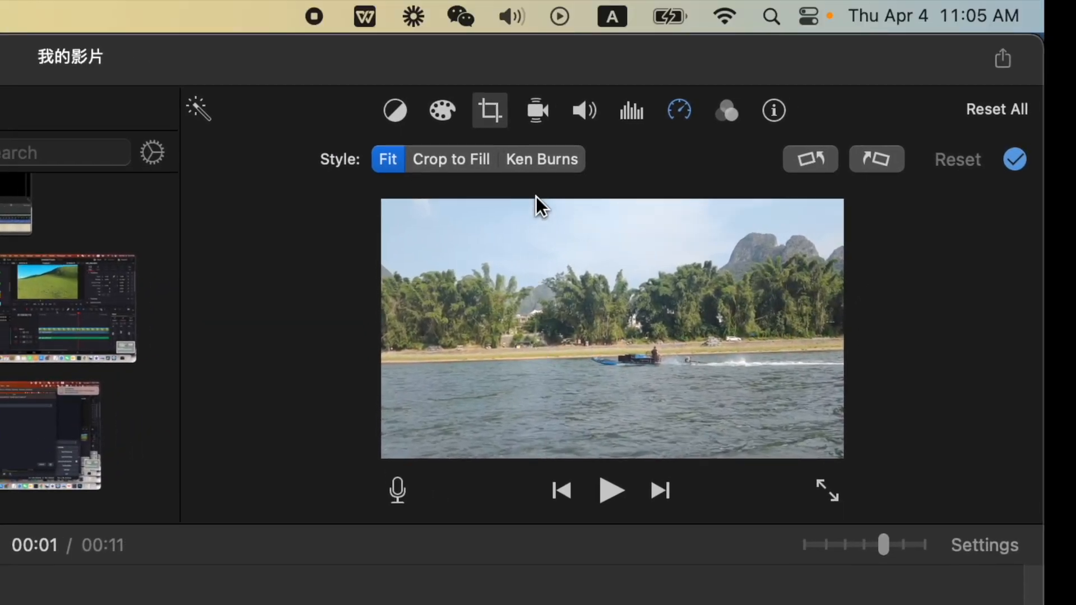
Apply the Ken Burns style to the slowed middle segment, check its Start frame and select the End frame
{"action": "left_click", "coordinate": [540, 160]}
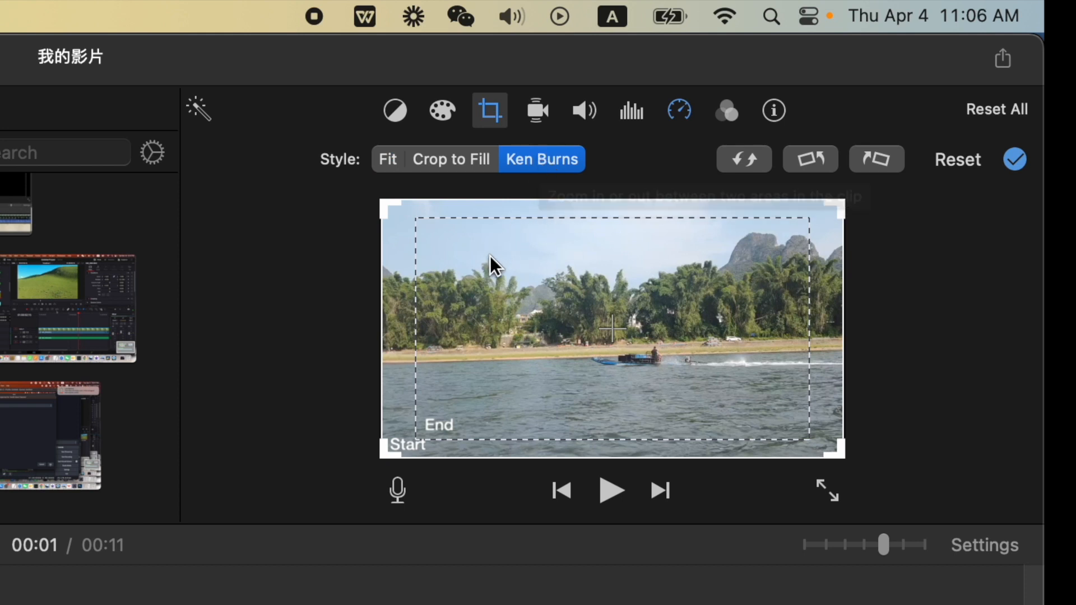
{"action": "left_click", "coordinate": [442, 313]}
{"action": "left_click", "coordinate": [398, 341]}
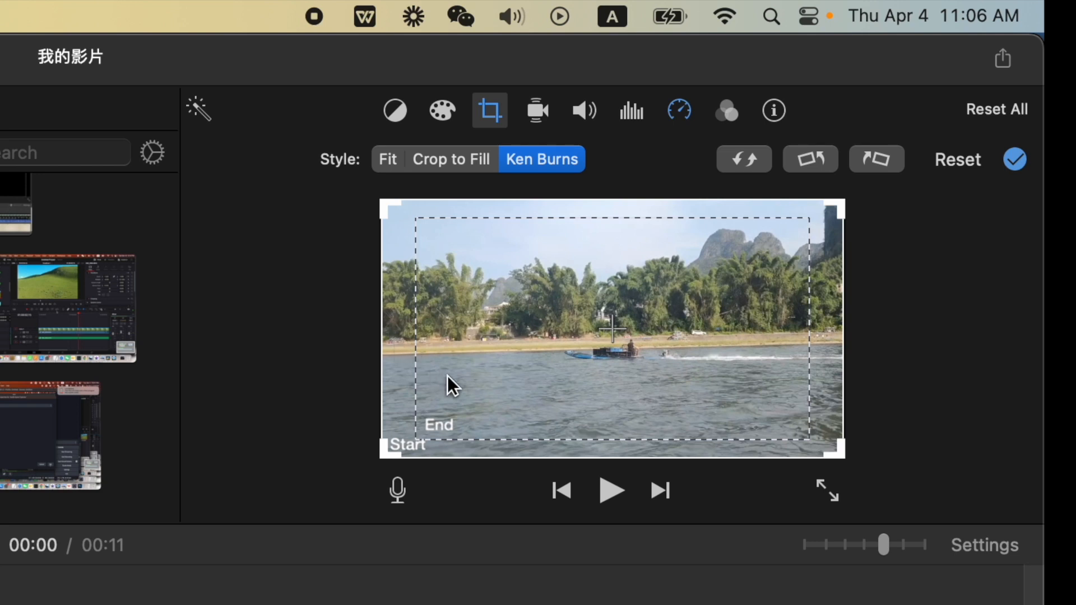
{"action": "left_click", "coordinate": [466, 368]}
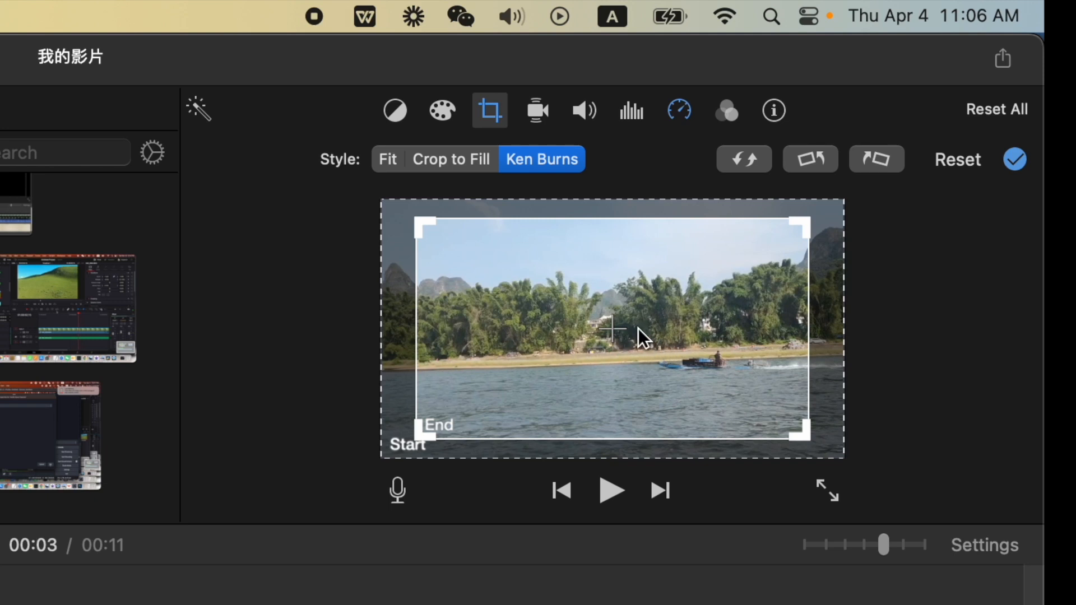
{"action": "left_click", "coordinate": [395, 253]}
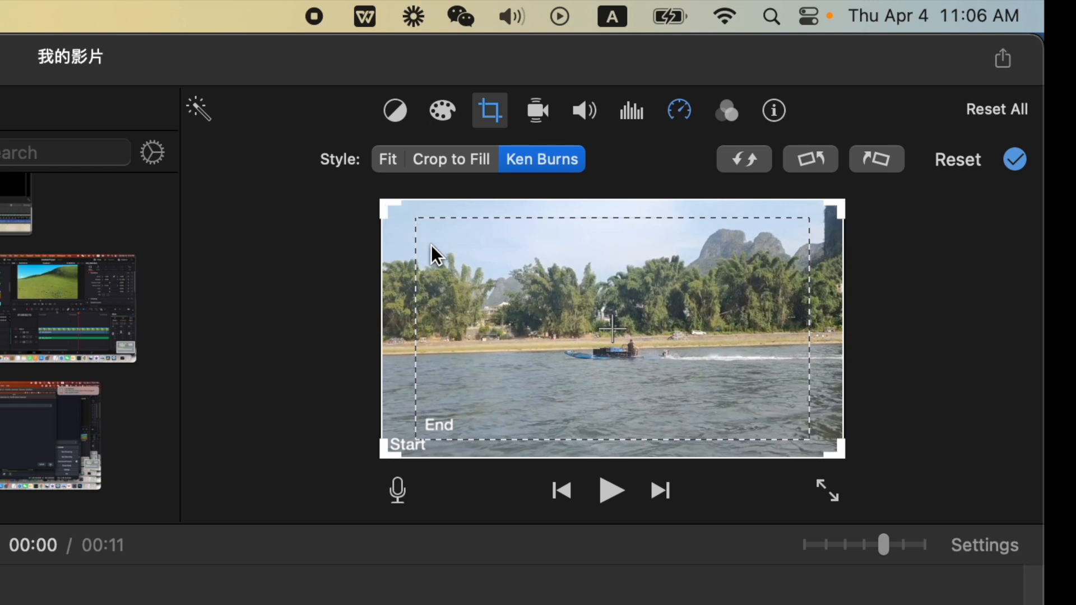
{"action": "left_click", "coordinate": [463, 291]}
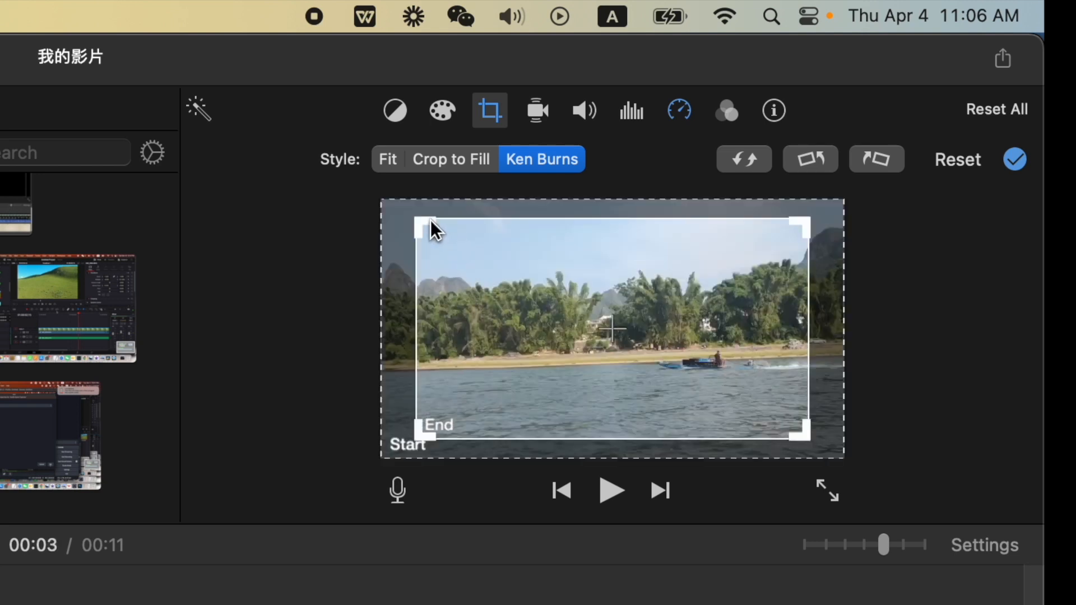
Shrink the Ken Burns End frame to under half the picture width and position it around the boat
{"action": "left_click_drag", "start_coordinate": [429, 221], "coordinate": [583, 316]}
{"action": "left_click_drag", "start_coordinate": [802, 439], "coordinate": [768, 409]}
{"action": "mouse_move", "coordinate": [731, 375]}
{"action": "left_mouse_down"}
{"action": "mouse_move", "coordinate": [723, 369]}
{"action": "mouse_move", "coordinate": [738, 367]}
{"action": "left_mouse_up"}
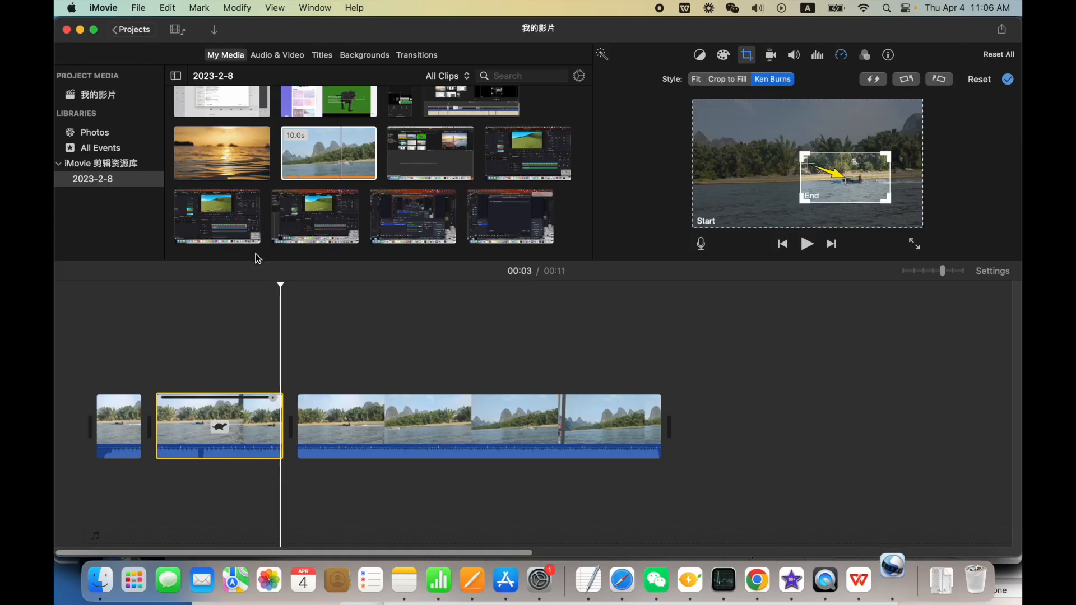
Play the timeline from the first clip to preview the Ken Burns zoom
{"action": "left_click", "coordinate": [130, 367]}
{"action": "left_click", "coordinate": [807, 244]}
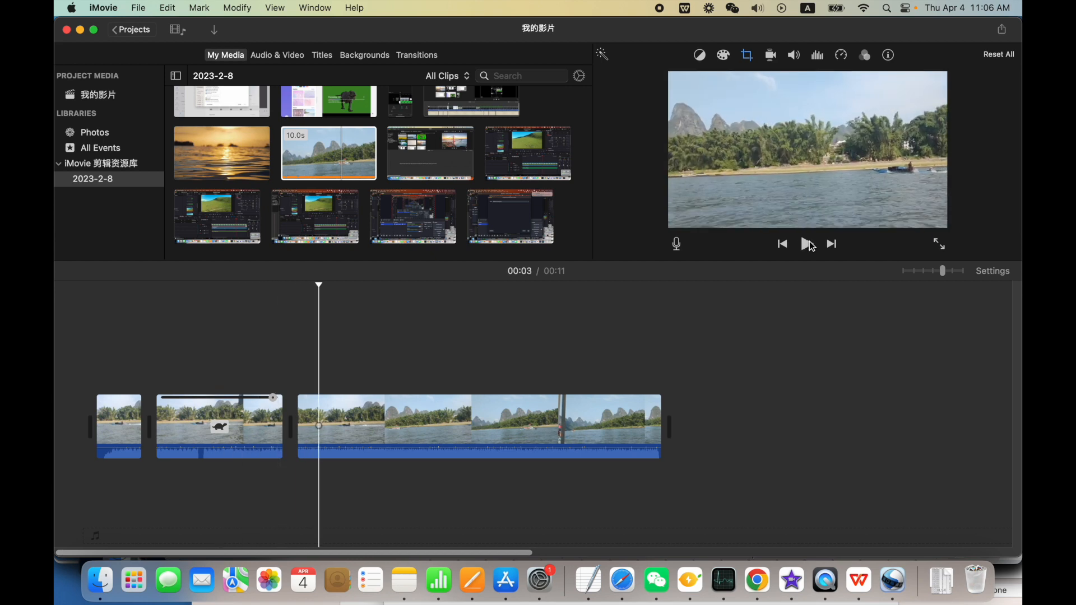
Swap the Start and End areas of the middle segment's Ken Burns effect so it zooms out from the boat
{"action": "left_click", "coordinate": [247, 419]}
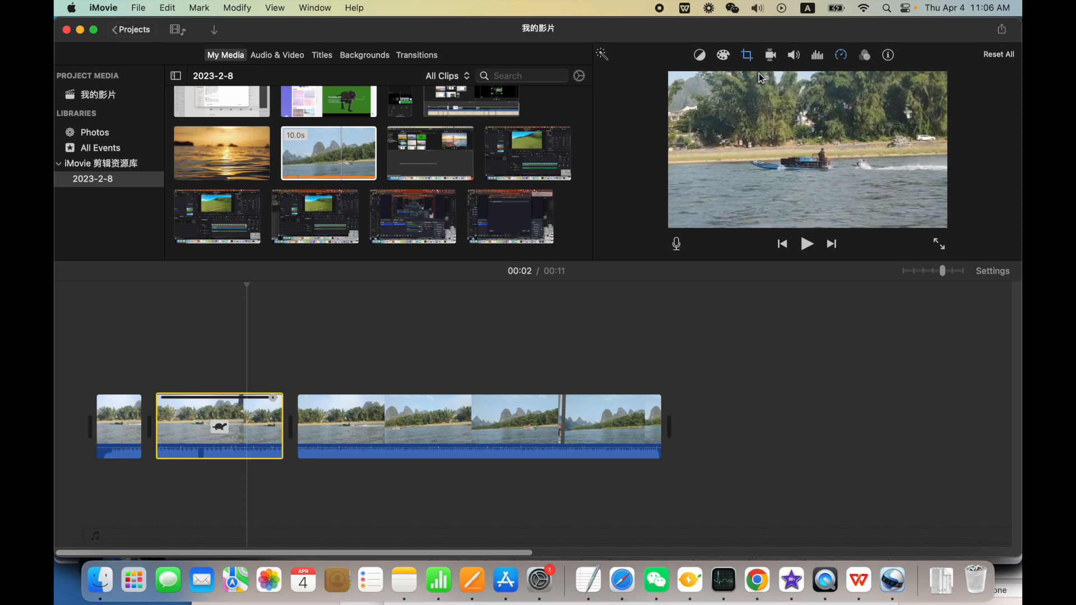
{"action": "left_click", "coordinate": [751, 58]}
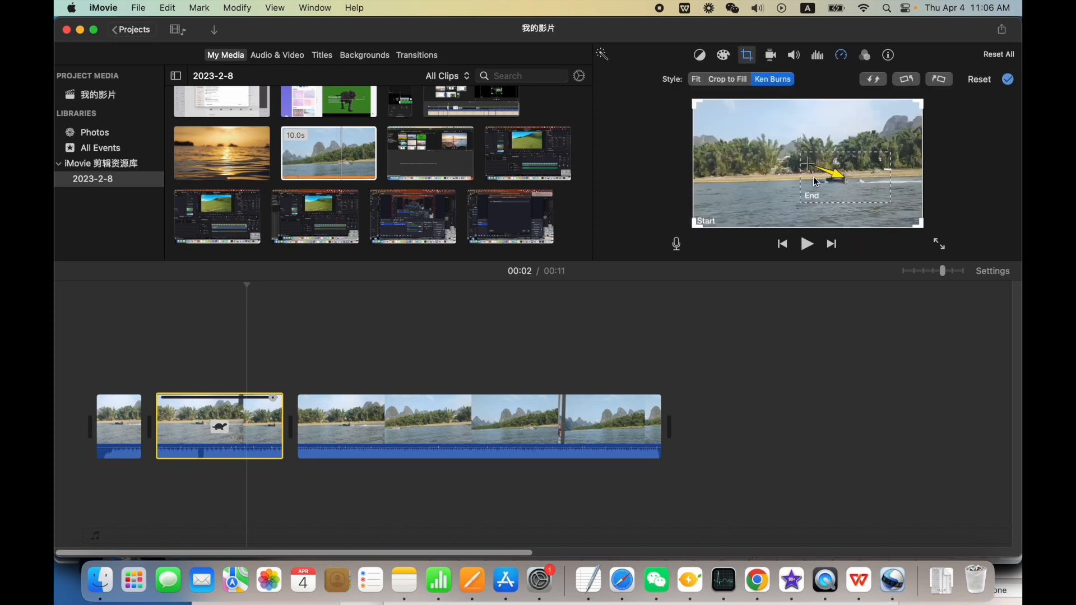
{"action": "left_click", "coordinate": [873, 79]}
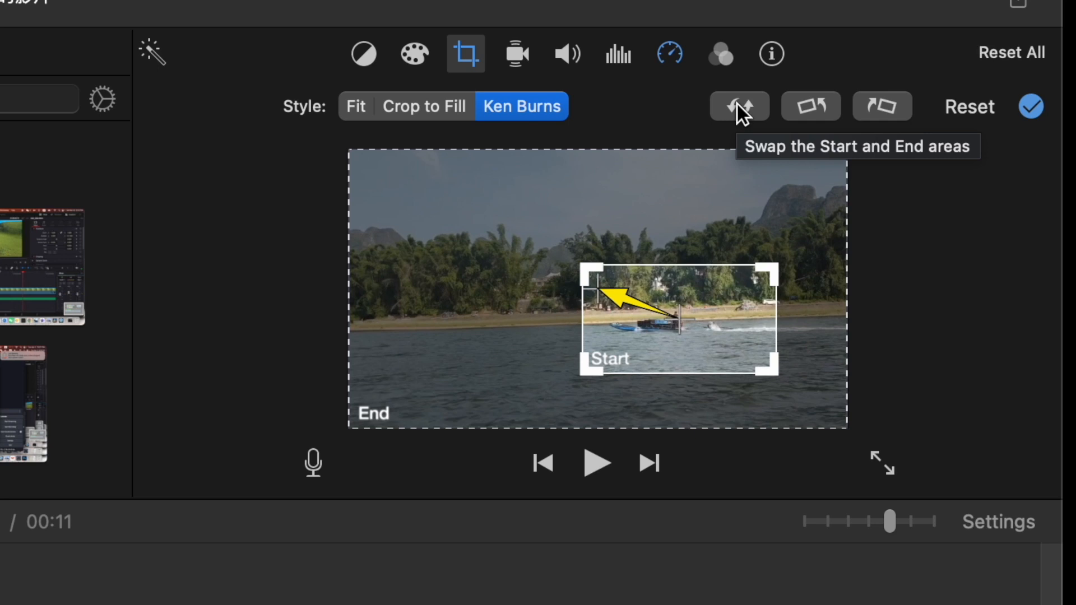
{"action": "left_click", "coordinate": [739, 105]}
{"action": "left_click", "coordinate": [735, 106]}
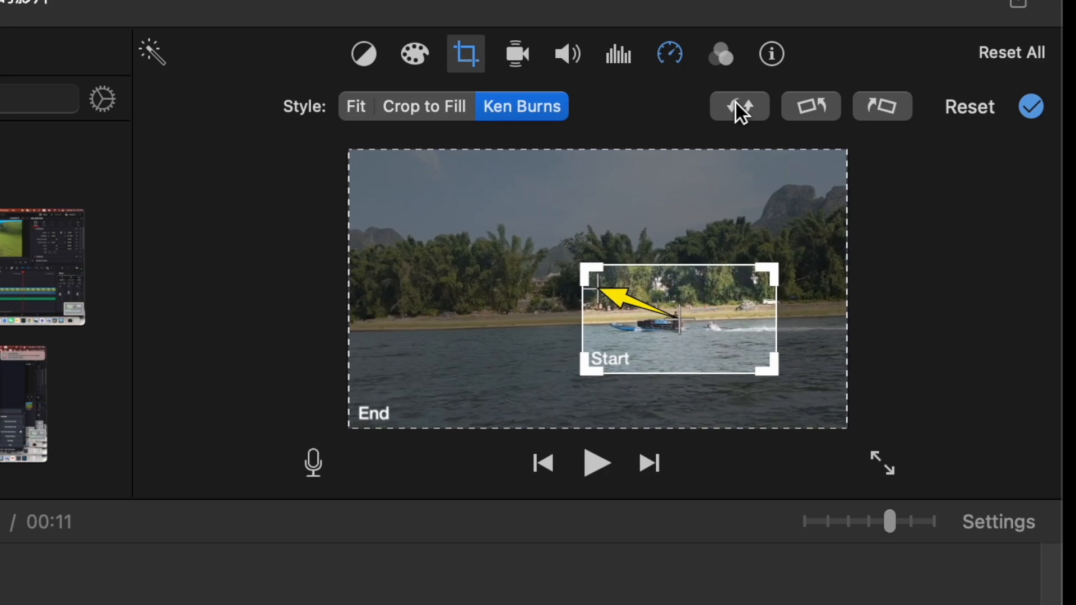